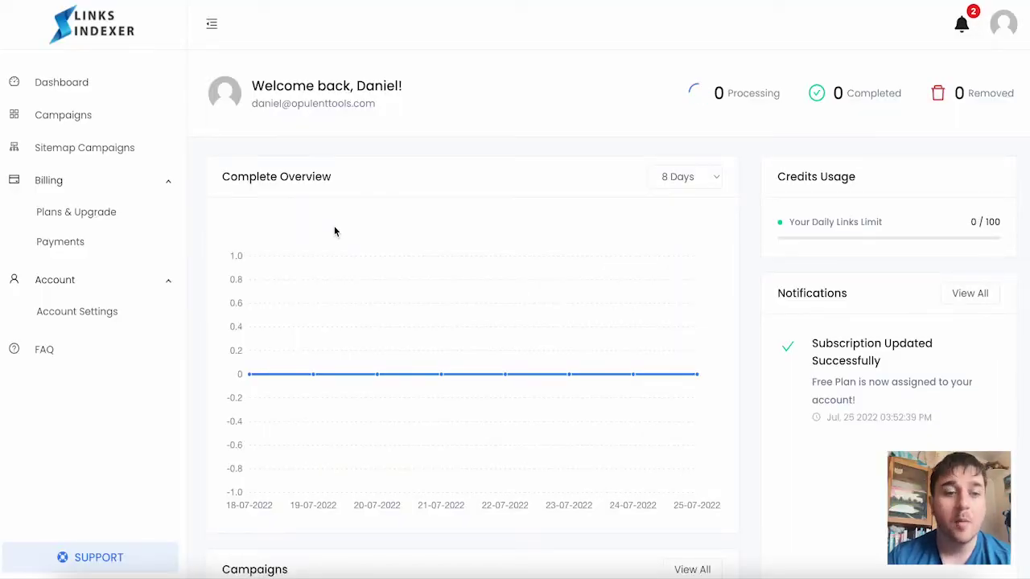
Set the dashboard's Complete Overview chart to a 30 Days range.
{"action": "scroll", "coordinate": [413, 248], "scroll_direction": "down", "scroll_amount": 1}
{"action": "scroll", "coordinate": [416, 237], "scroll_direction": "up", "scroll_amount": 1}
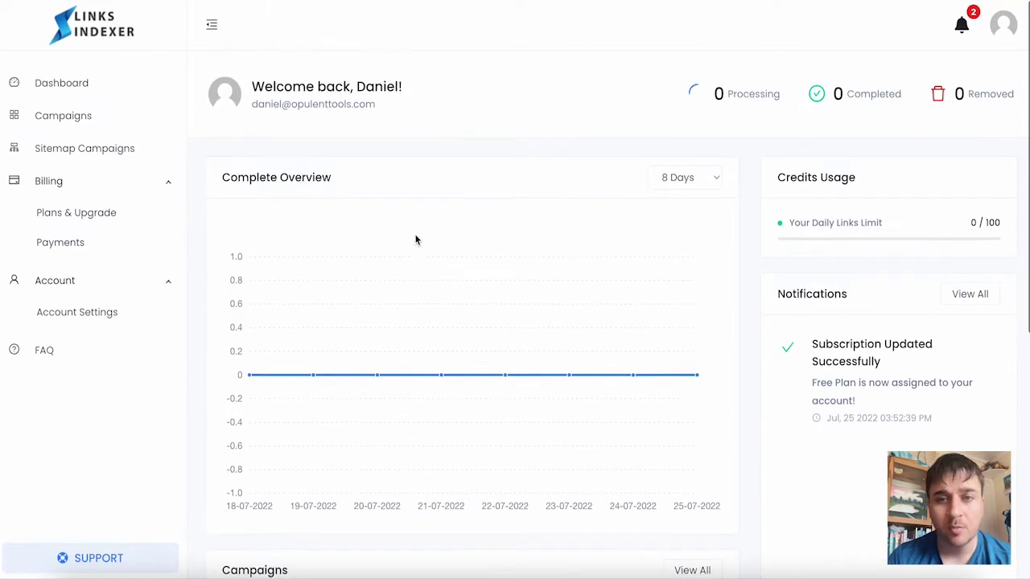
{"action": "scroll", "coordinate": [456, 120], "scroll_direction": "down", "scroll_amount": 2}
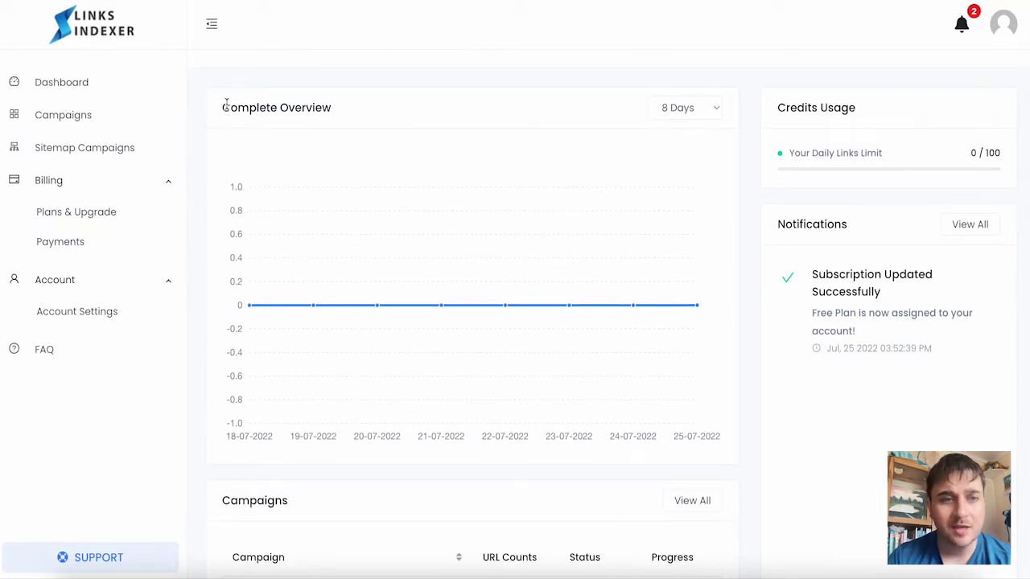
{"action": "left_click", "coordinate": [694, 107]}
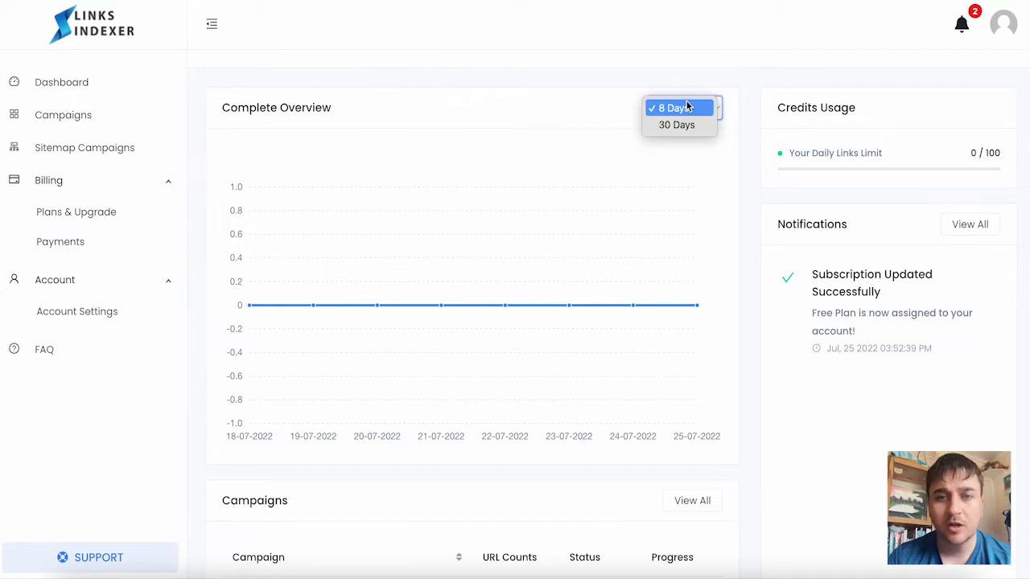
{"action": "left_click", "coordinate": [688, 126]}
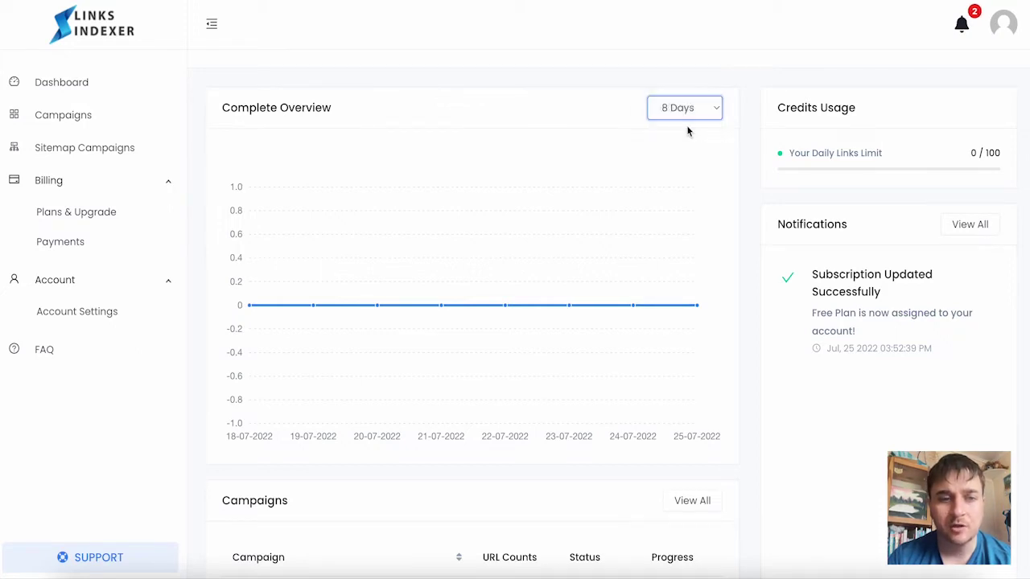
Review the dashboard's credits usage, notifications, campaigns table and link status counters.
{"action": "scroll", "coordinate": [543, 159], "scroll_direction": "up", "scroll_amount": 1}
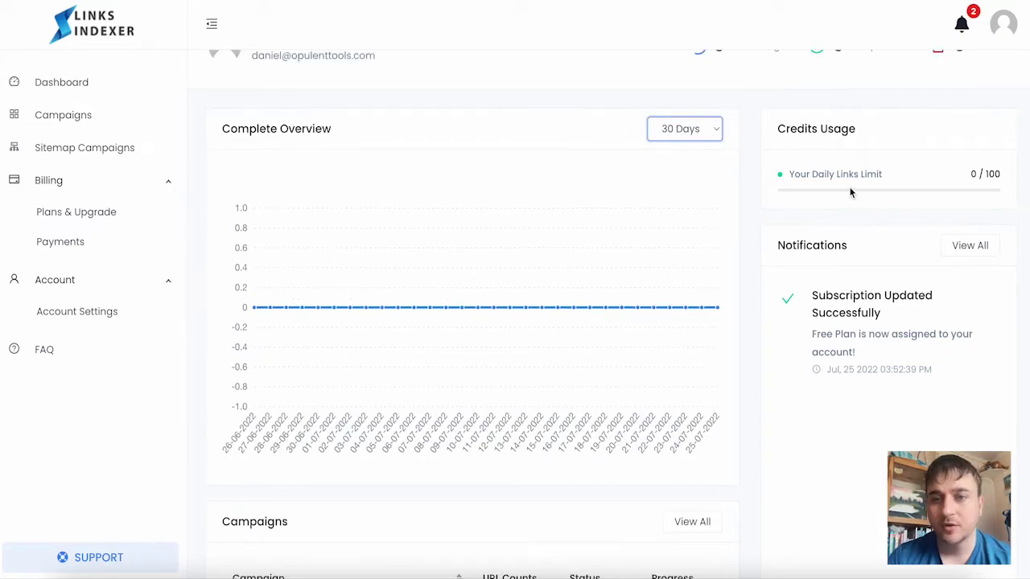
{"action": "scroll", "coordinate": [903, 177], "scroll_direction": "down", "scroll_amount": 2}
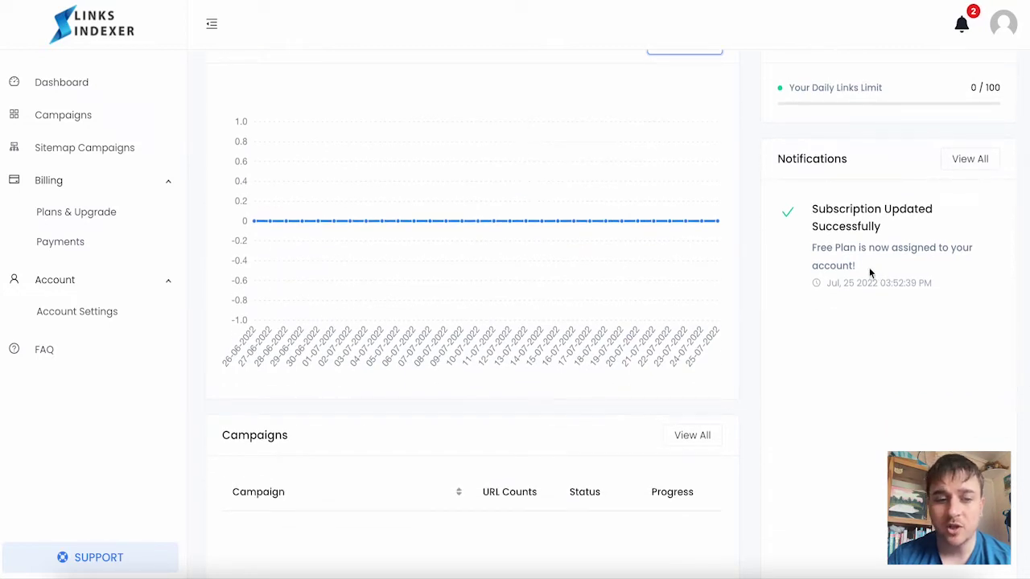
{"action": "scroll", "coordinate": [386, 293], "scroll_direction": "down", "scroll_amount": 5}
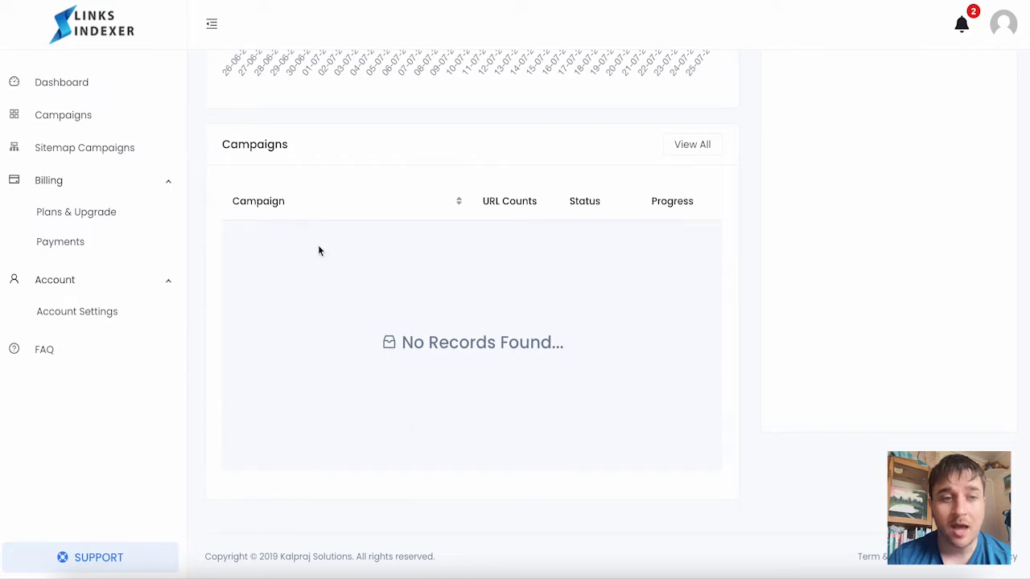
{"action": "scroll", "coordinate": [338, 275], "scroll_direction": "up", "scroll_amount": 7}
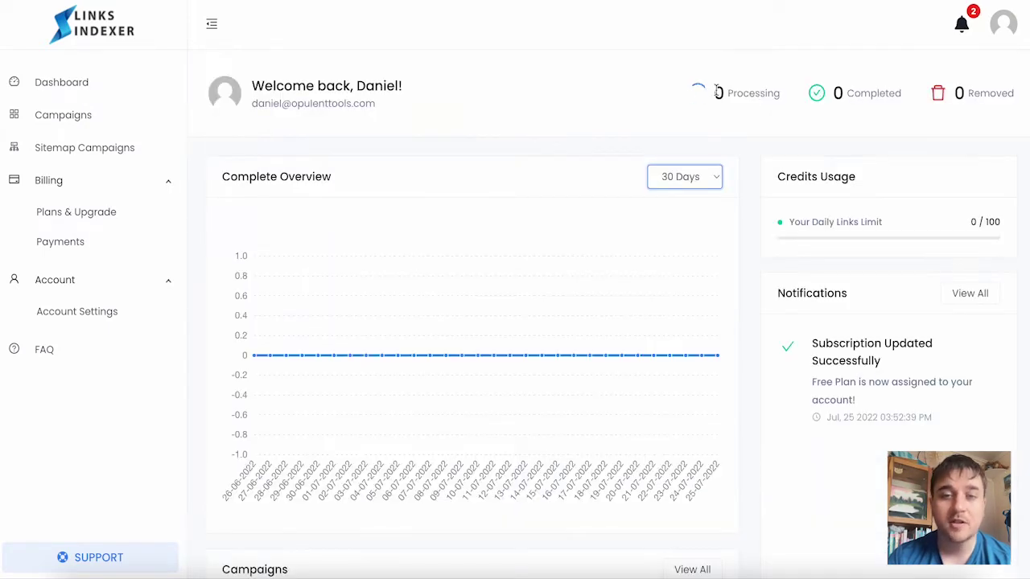
Go to the Campaigns page and open the form for adding a new campaign.
{"action": "left_click", "coordinate": [63, 119]}
{"action": "scroll", "coordinate": [399, 247], "scroll_direction": "down", "scroll_amount": 5}
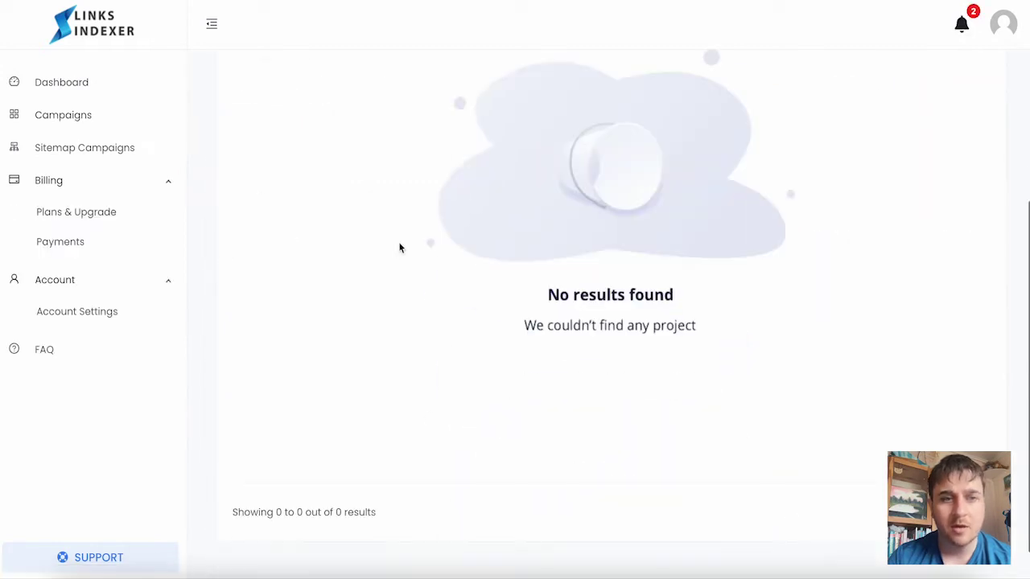
{"action": "scroll", "coordinate": [400, 246], "scroll_direction": "up", "scroll_amount": 5}
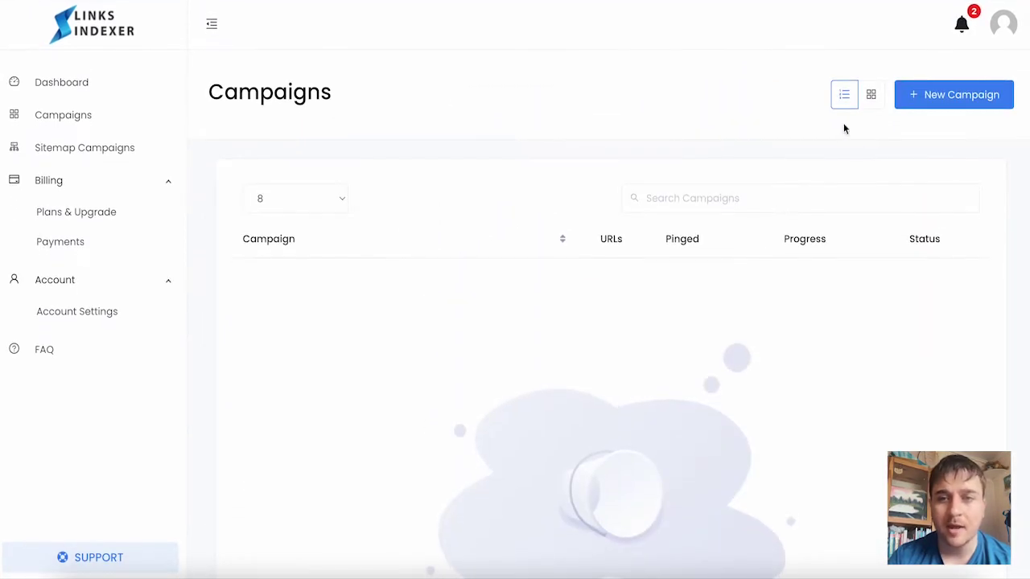
{"action": "left_click", "coordinate": [933, 106]}
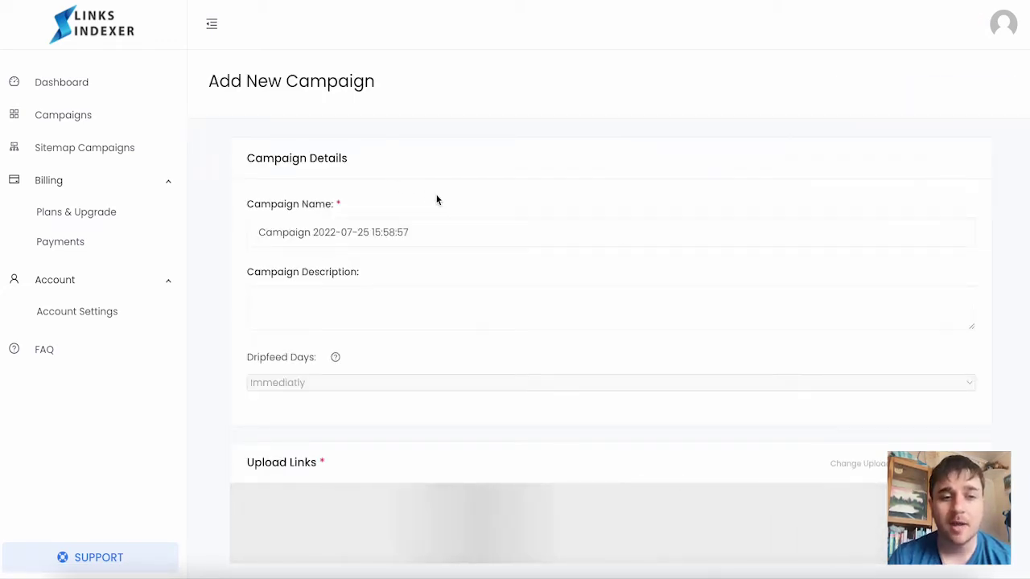
Replace the default campaign name with a personalised one and enter the description "This is my first campaign".
{"action": "left_click", "coordinate": [412, 235]}
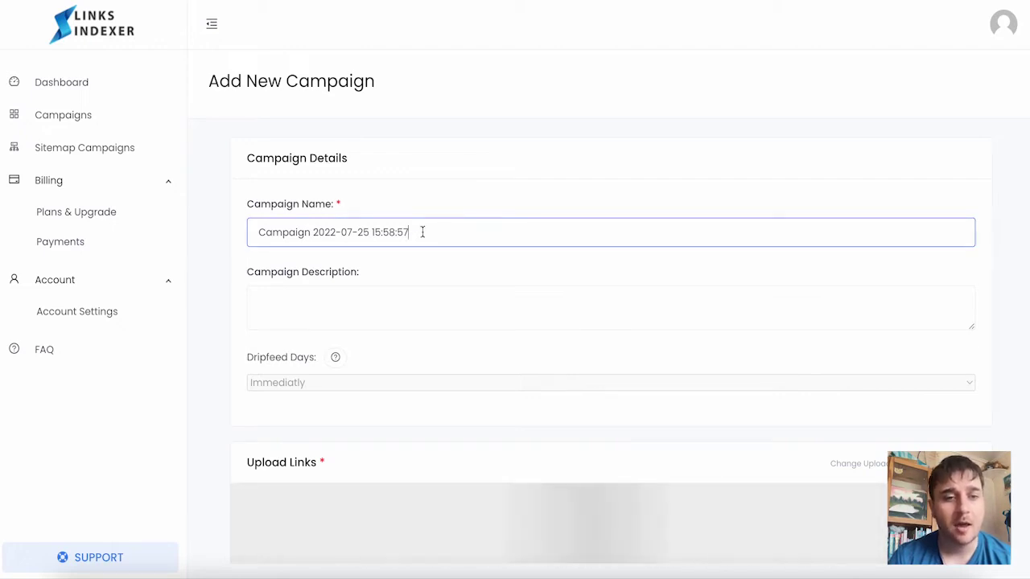
{"action": "left_click_drag", "start_coordinate": [421, 231], "coordinate": [237, 202]}
{"action": "type", "text": "Daniel's Campaign"}
{"action": "left_click", "coordinate": [308, 303]}
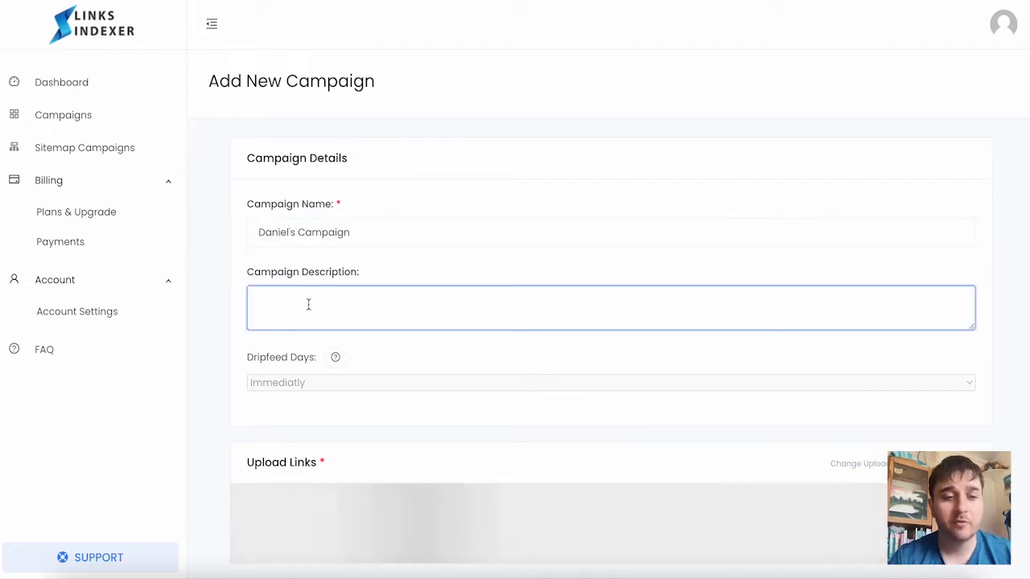
{"action": "type", "text": "This is my first campaign"}
{"action": "scroll", "coordinate": [397, 290], "scroll_direction": "down", "scroll_amount": 1}
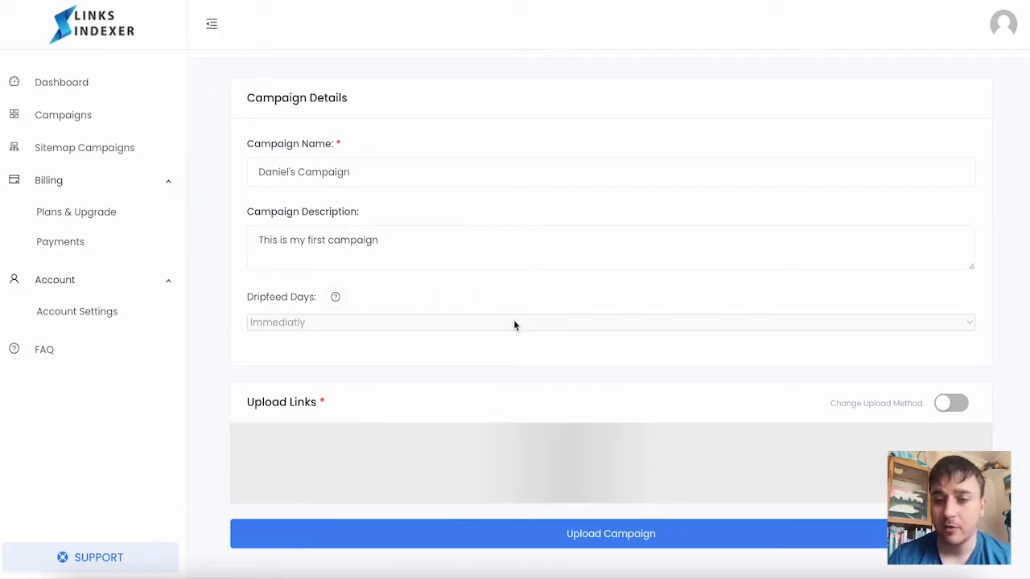
{"action": "scroll", "coordinate": [515, 325], "scroll_direction": "down", "scroll_amount": 4}
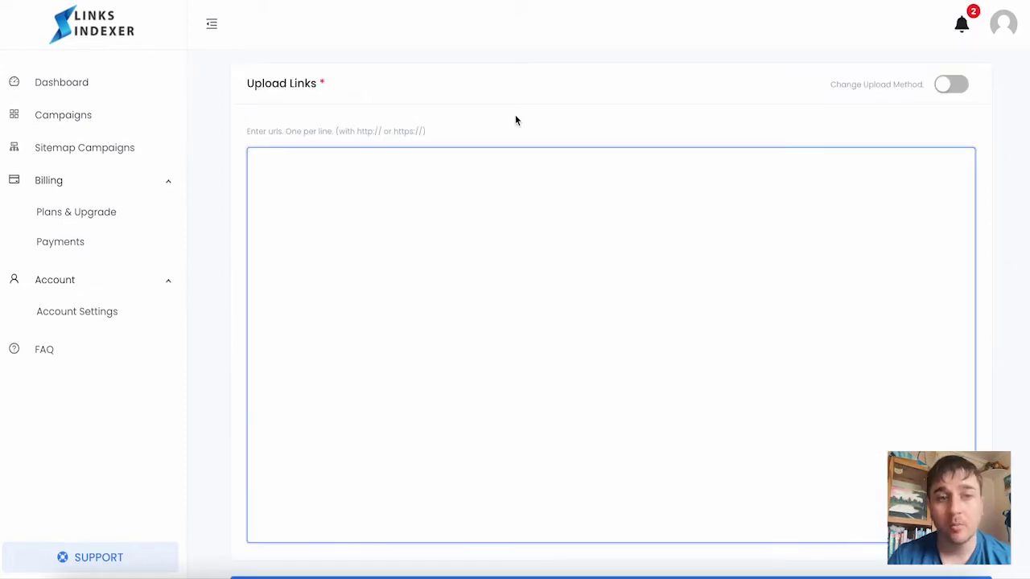
{"action": "type", "text": "https://www.imdb.com/chart/top/  https://www.imdb.com/chart/bottom"}
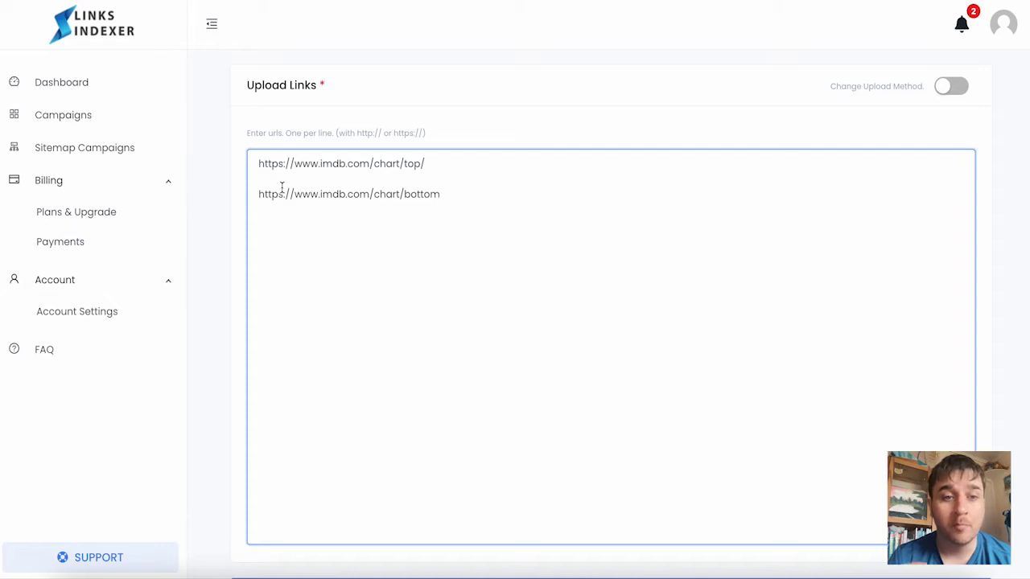
{"action": "scroll", "coordinate": [549, 223], "scroll_direction": "down", "scroll_amount": 2}
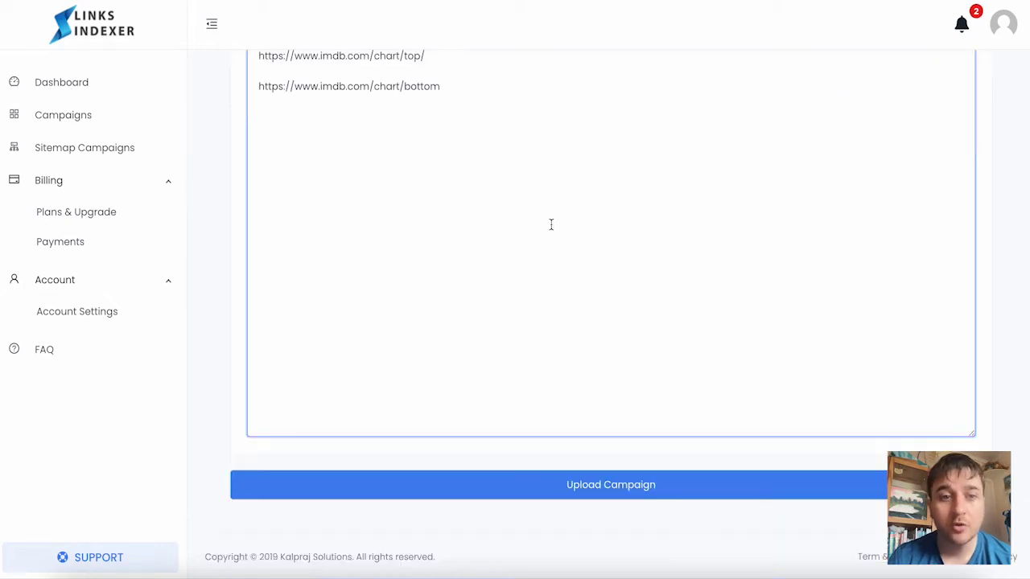
{"action": "left_click", "coordinate": [568, 496]}
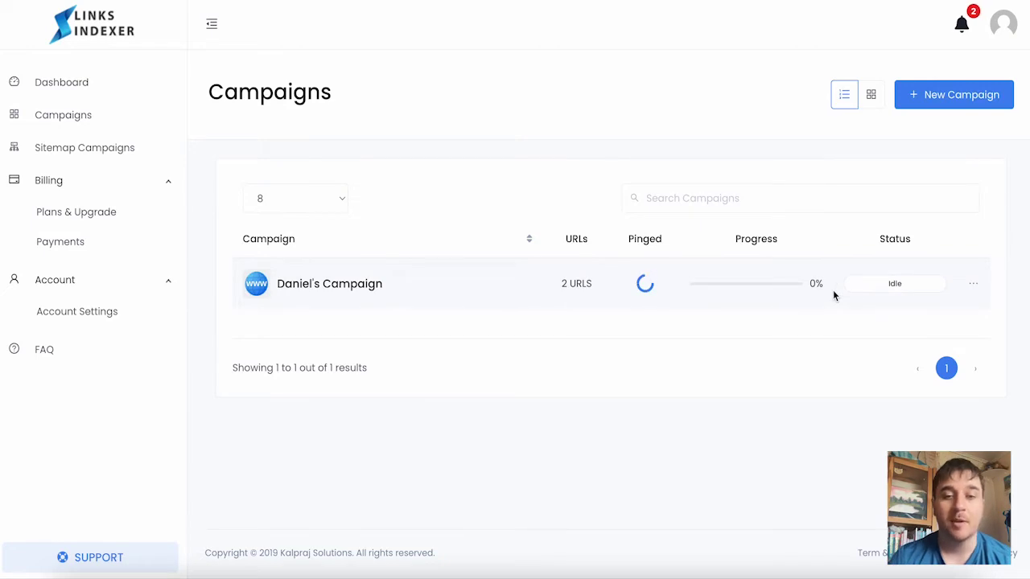
Return to the dashboard and examine the 25-07-2022 uploads and pings on the chart and the campaign's progress.
{"action": "left_click", "coordinate": [68, 84]}
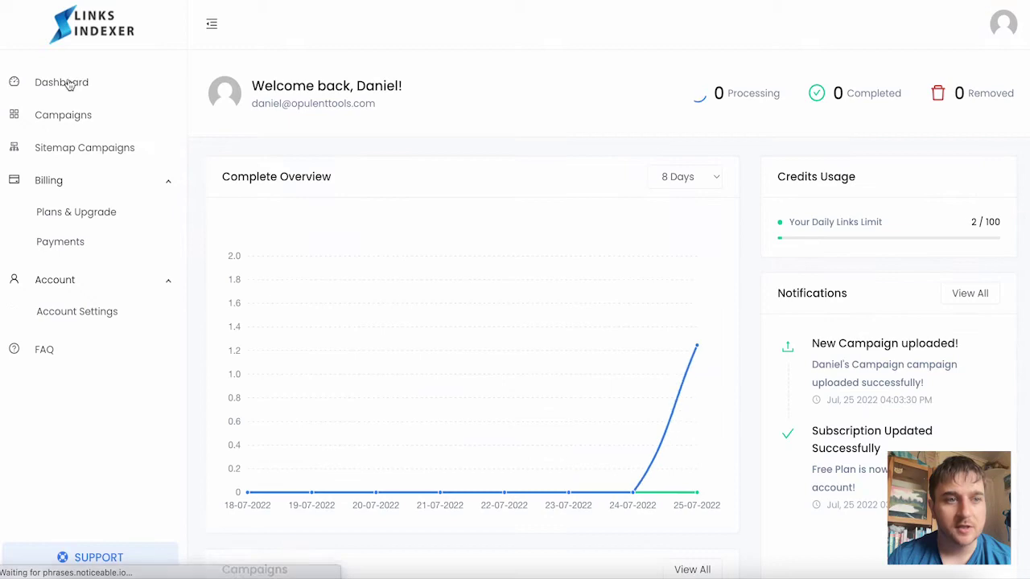
{"action": "scroll", "coordinate": [559, 223], "scroll_direction": "down", "scroll_amount": 1}
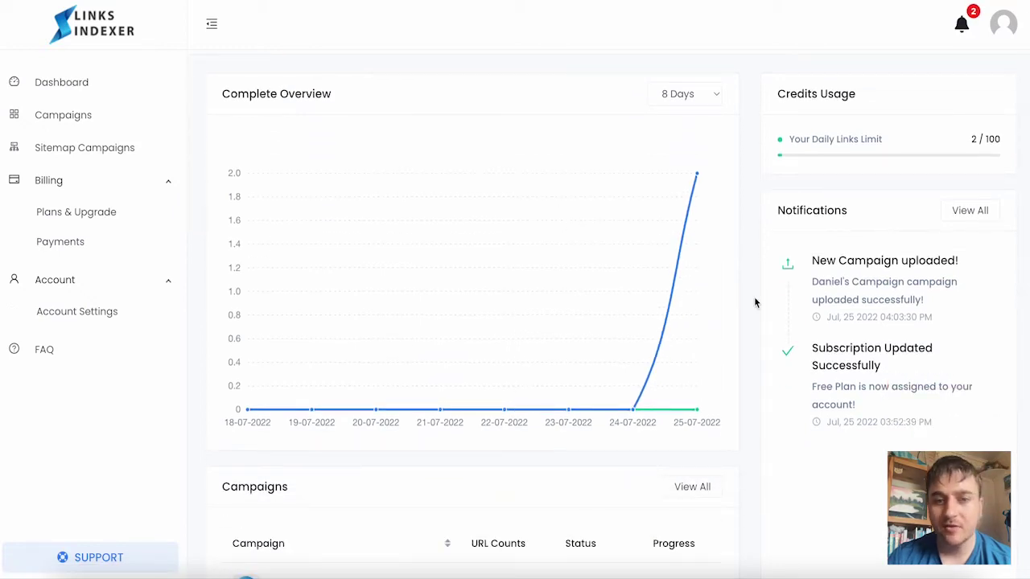
{"action": "mouse_move", "coordinate": [697, 175]}
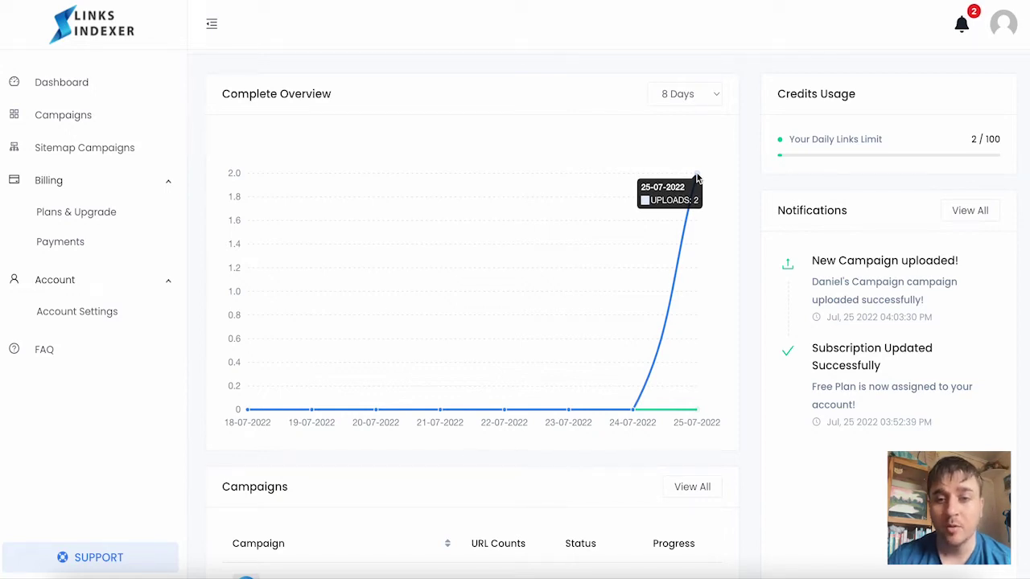
{"action": "mouse_move", "coordinate": [697, 414]}
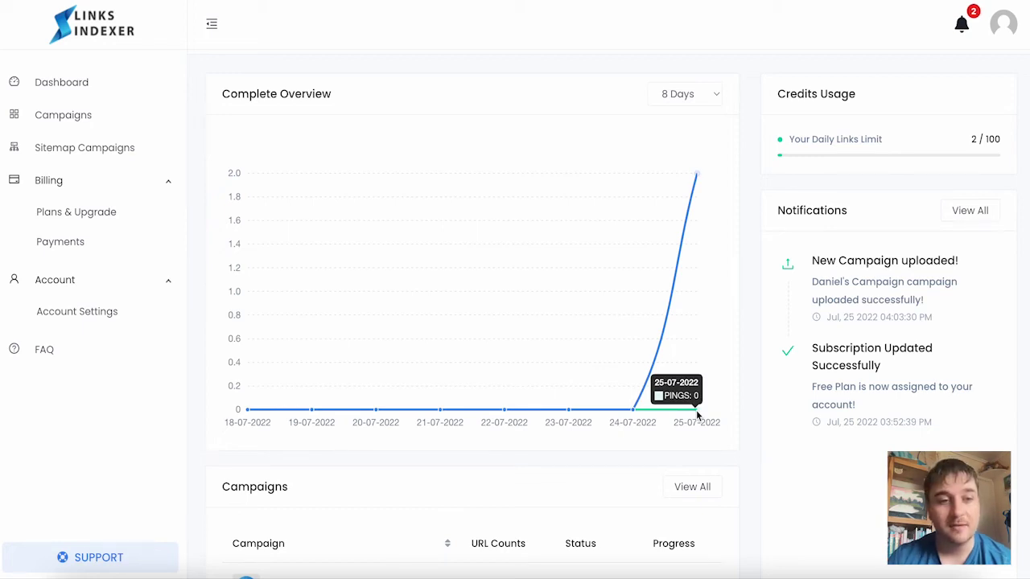
{"action": "scroll", "coordinate": [696, 415], "scroll_direction": "down", "scroll_amount": 3}
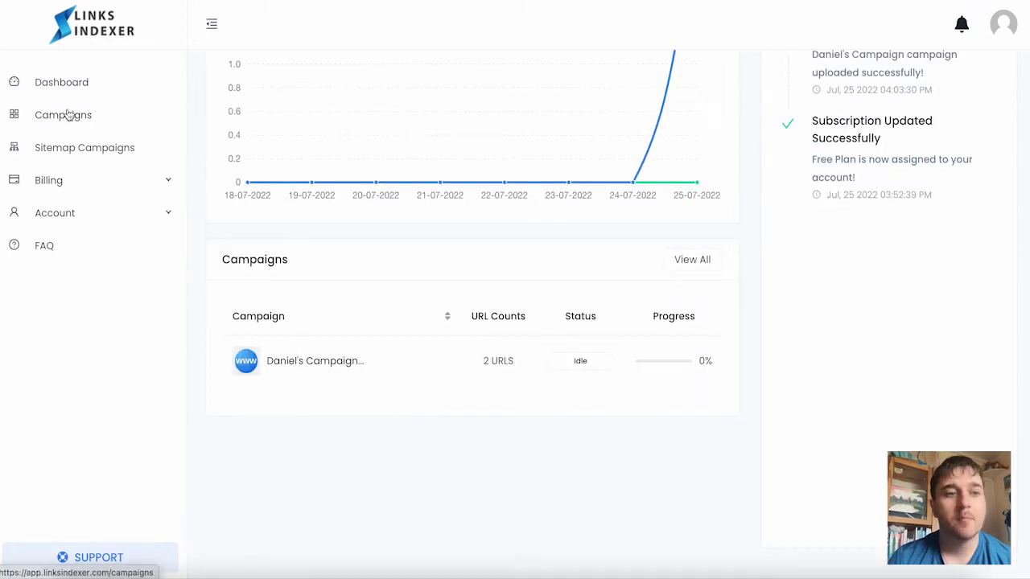
Go to Sitemap Campaigns and open the form for creating a new sitemap campaign.
{"action": "left_click", "coordinate": [85, 152]}
{"action": "scroll", "coordinate": [602, 331], "scroll_direction": "down", "scroll_amount": 5}
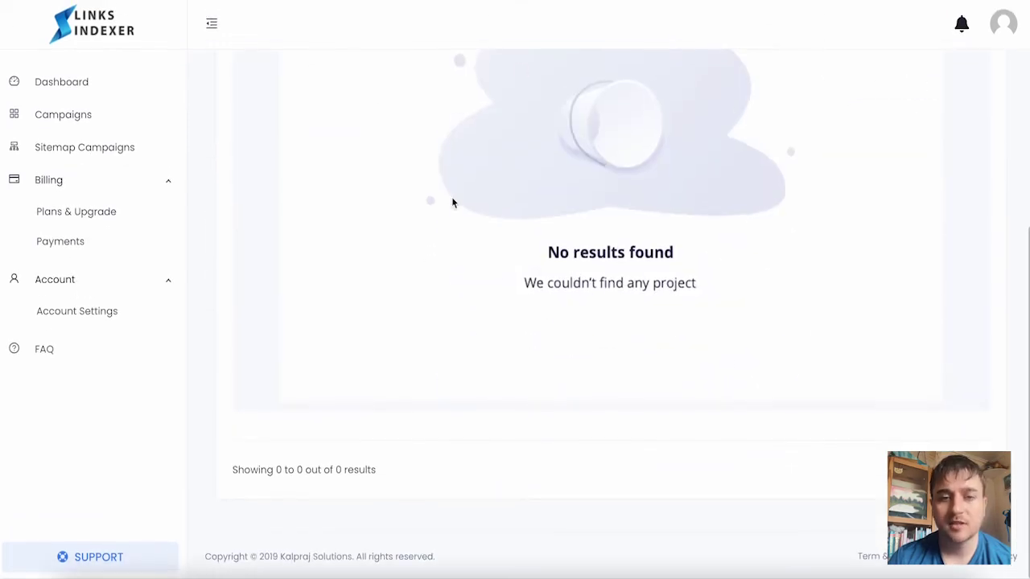
{"action": "scroll", "coordinate": [696, 248], "scroll_direction": "up", "scroll_amount": 3}
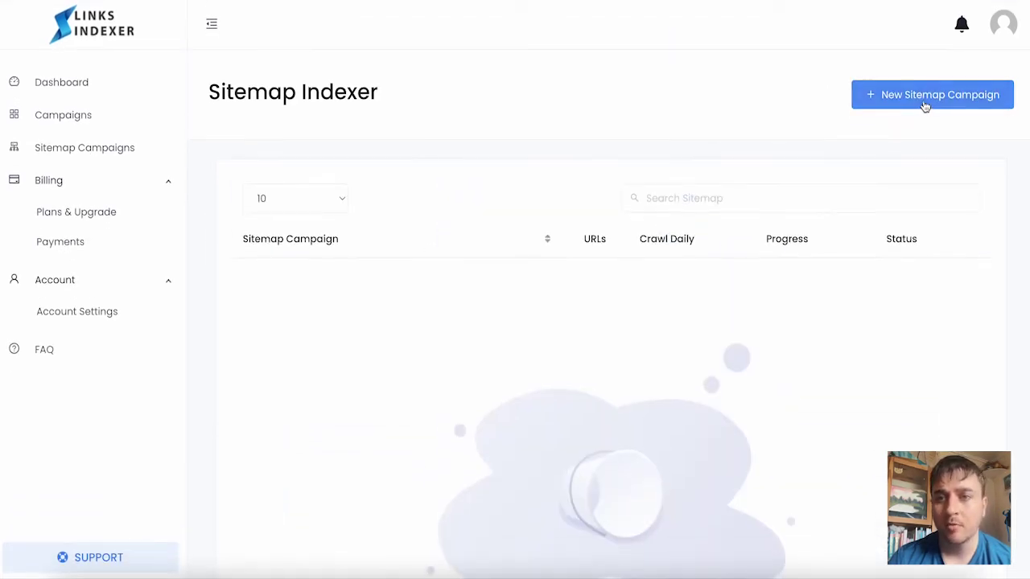
{"action": "left_click", "coordinate": [922, 96]}
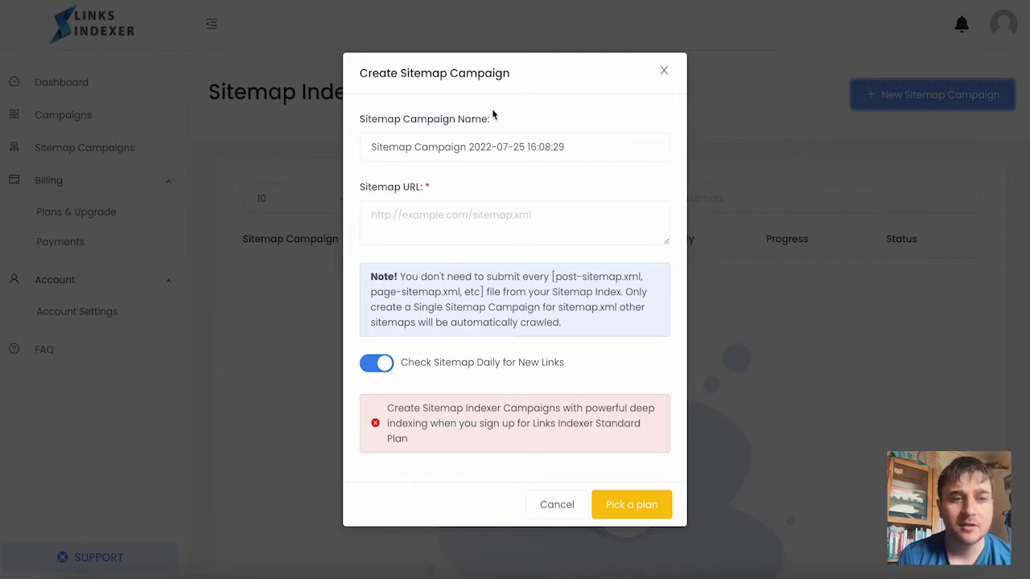
Enter a personalised sitemap campaign name, fill the Sitemap URL with "Sitemap Indexer", and toggle the daily check for new links.
{"action": "key", "text": "Tab"}
{"action": "key", "text": "BackSpace"}
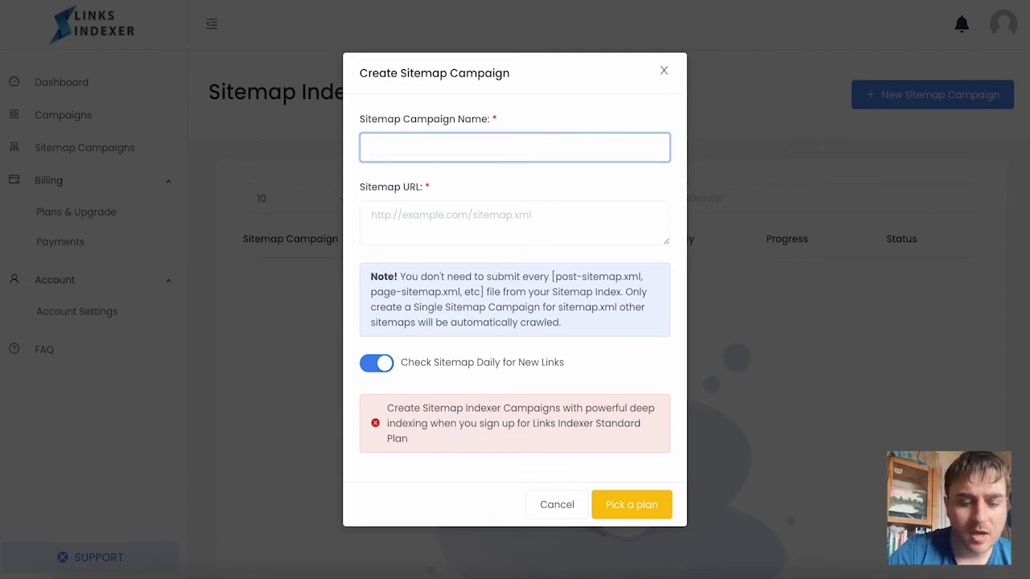
{"action": "type", "text": "Daniel"}
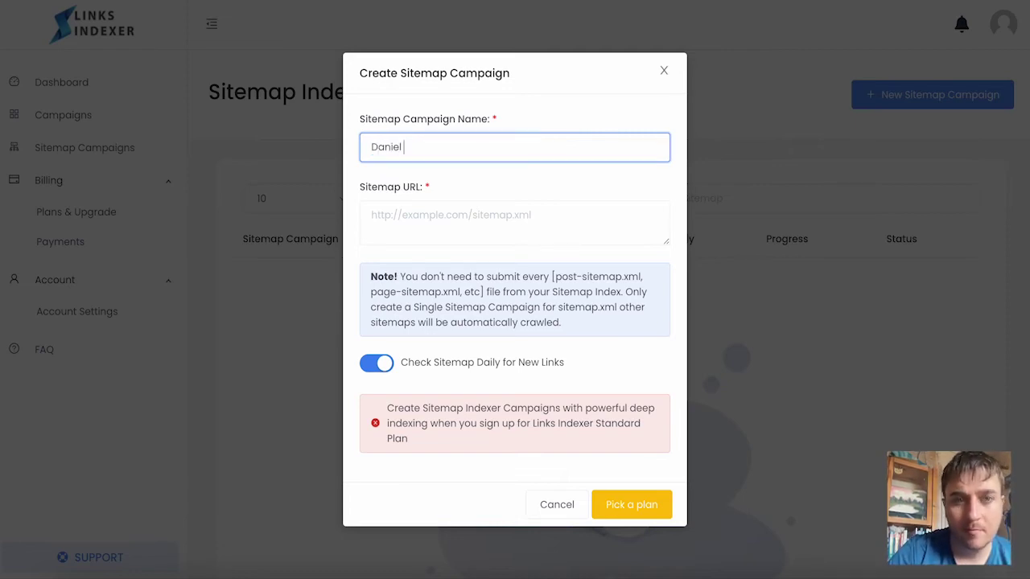
{"action": "type", "text": "'s Sitemap"}
{"action": "left_click", "coordinate": [551, 231]}
{"action": "type", "text": "Sitemap Indexer"}
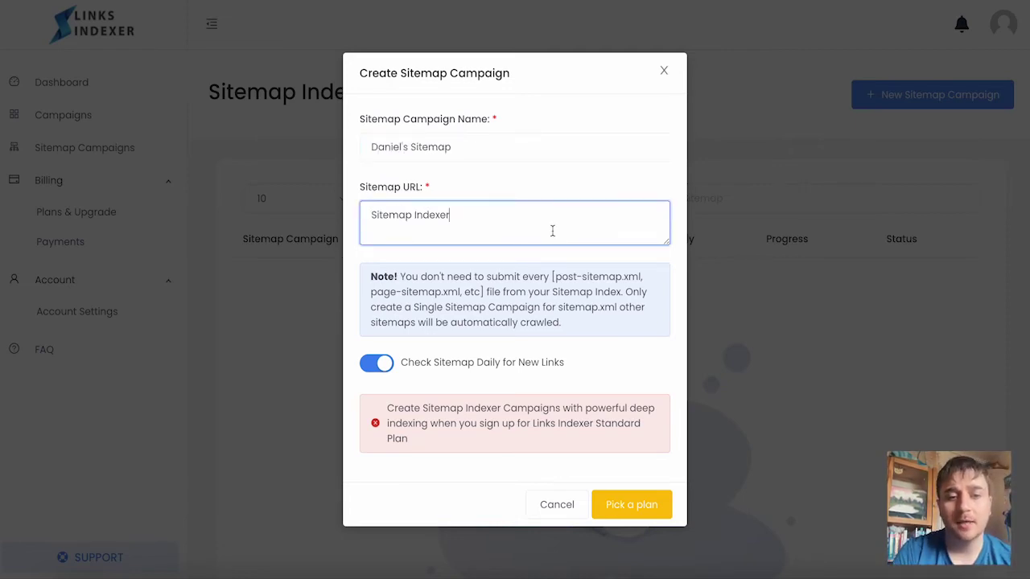
{"action": "left_click", "coordinate": [388, 367]}
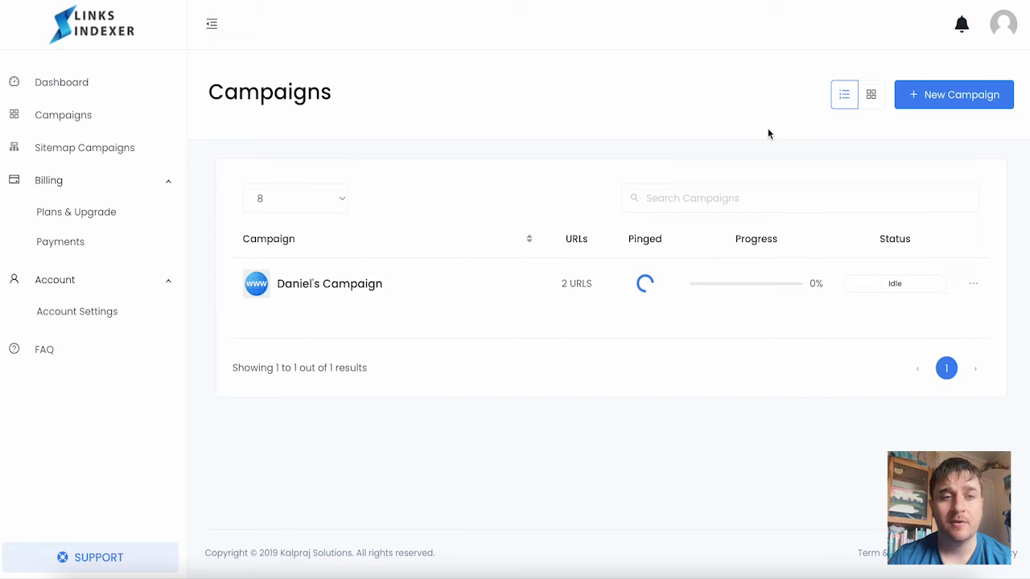
Start another regular campaign and name it "Txt file".
{"action": "left_click", "coordinate": [936, 96]}
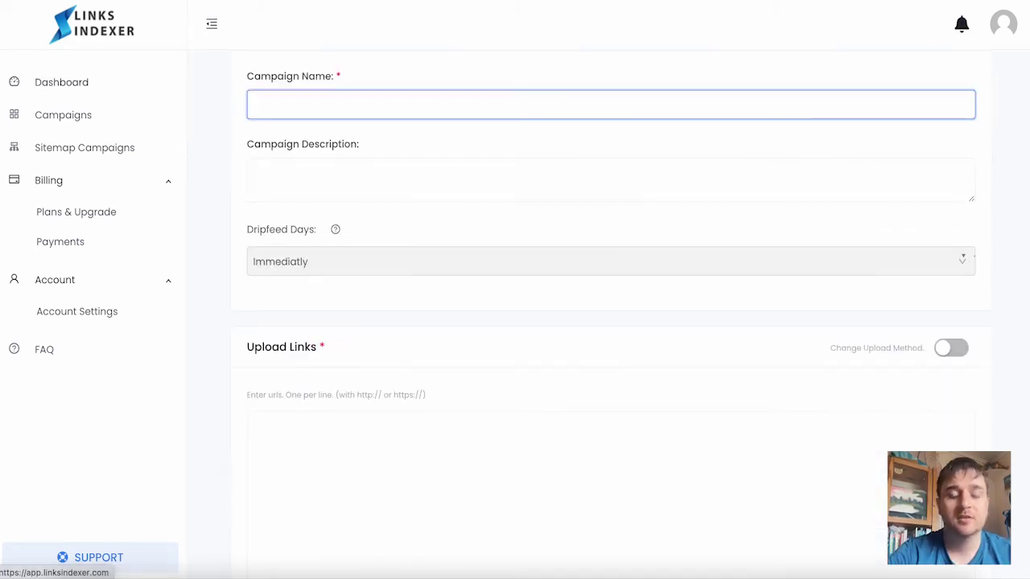
{"action": "type", "text": "Txt file"}
{"action": "left_click", "coordinate": [301, 175]}
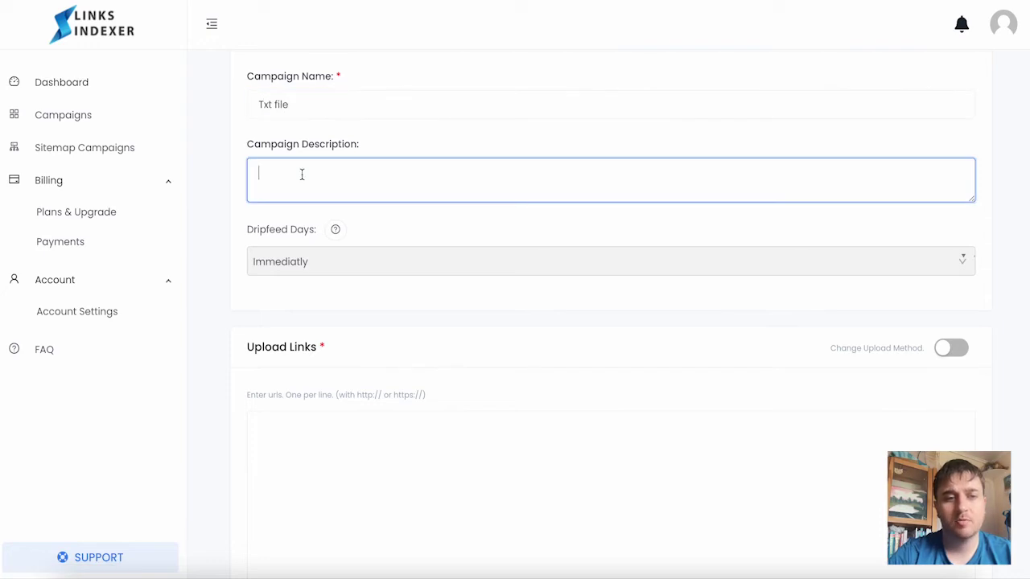
Change the link upload method to file upload and add the file Trending videos.csv.
{"action": "scroll", "coordinate": [363, 255], "scroll_direction": "down", "scroll_amount": 3}
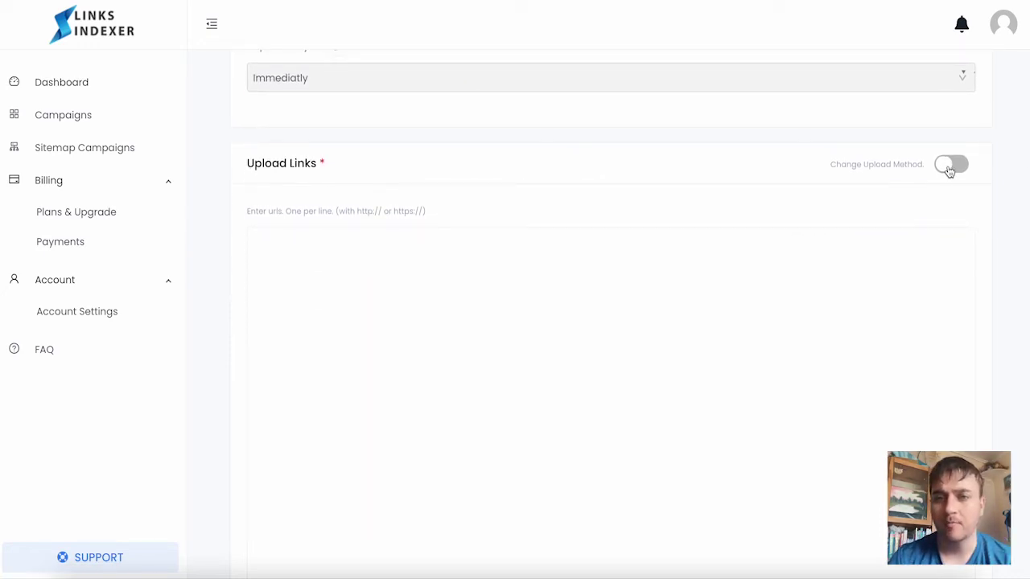
{"action": "left_click", "coordinate": [949, 168]}
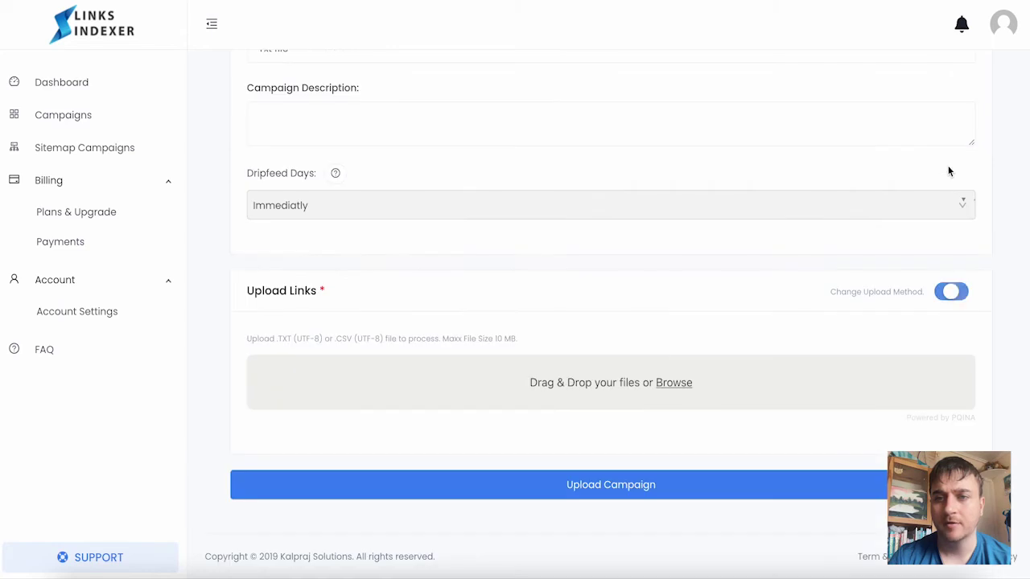
{"action": "left_click", "coordinate": [570, 387]}
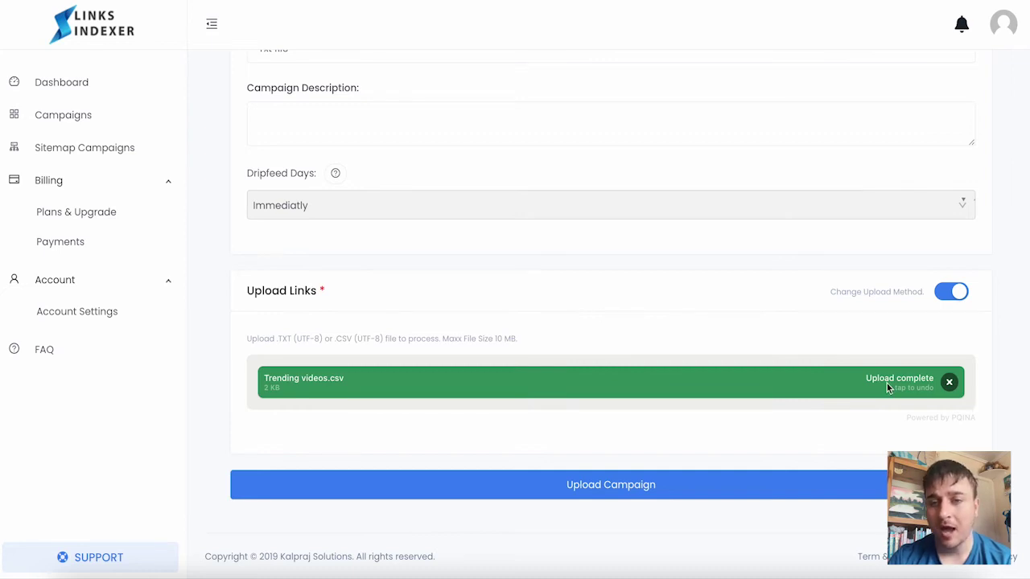
Upload the Txt file campaign and review the Complete Overview chart on the dashboard.
{"action": "left_click", "coordinate": [574, 488]}
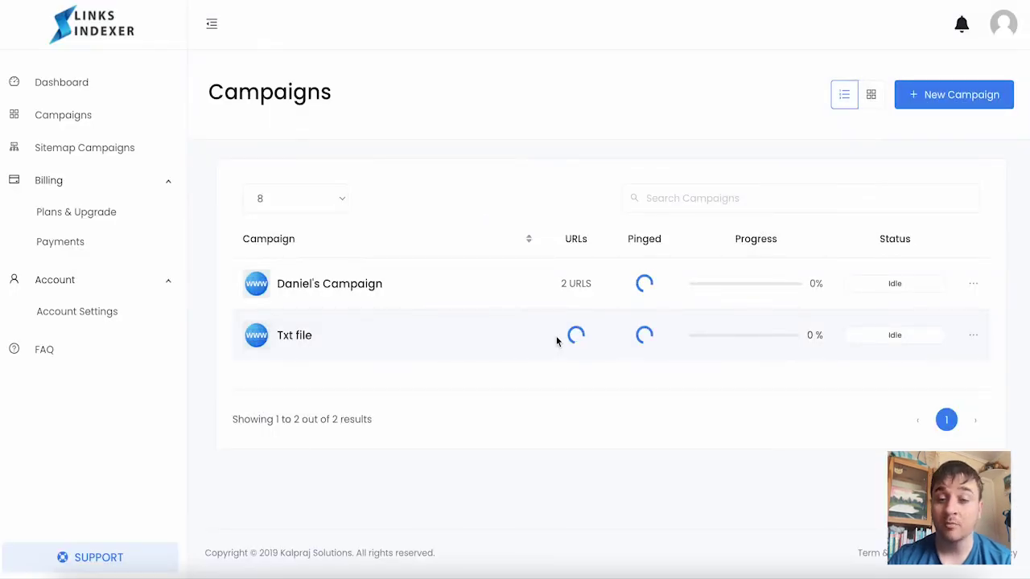
{"action": "left_click", "coordinate": [61, 82]}
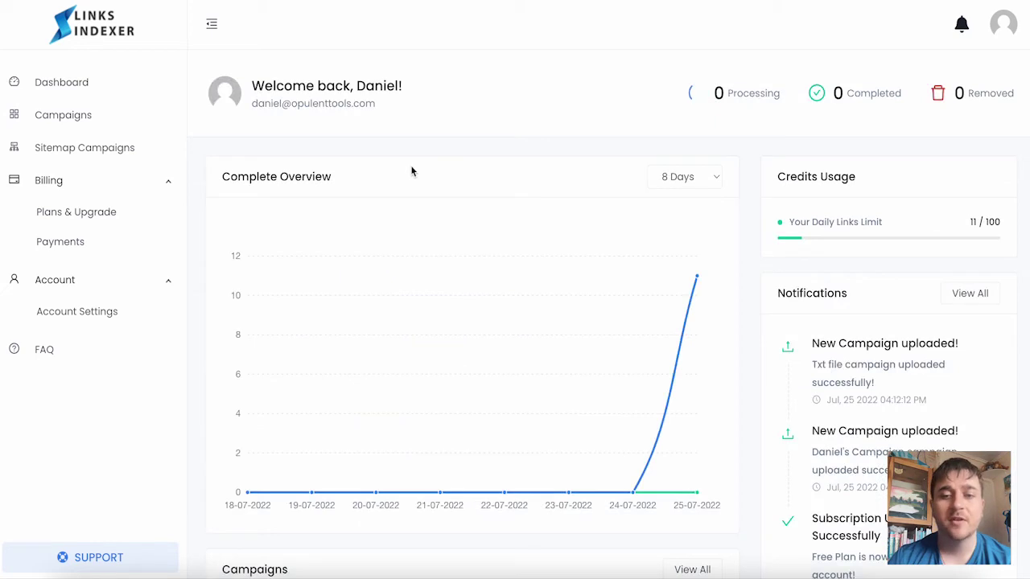
{"action": "scroll", "coordinate": [410, 165], "scroll_direction": "down", "scroll_amount": 1}
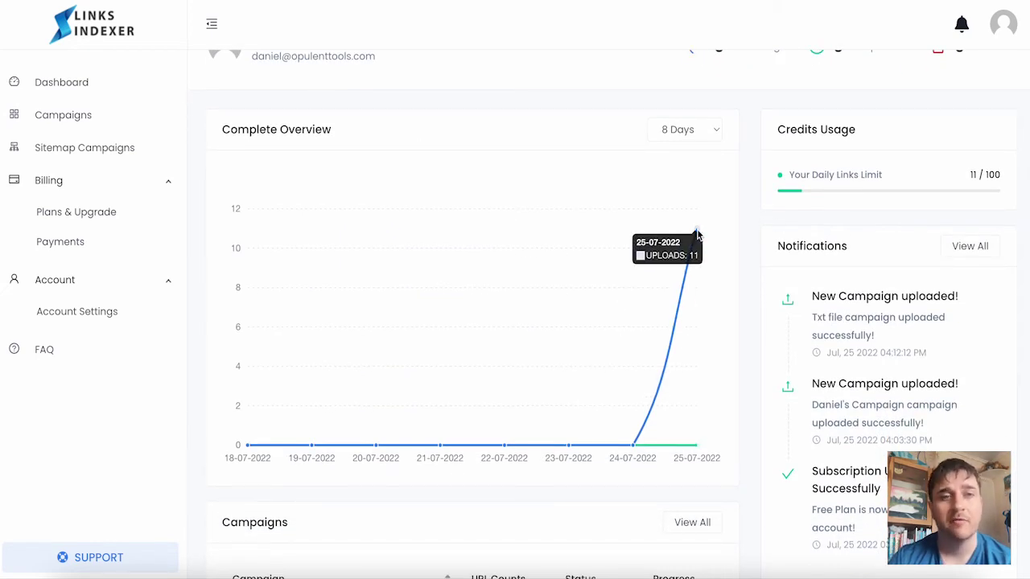
{"action": "scroll", "coordinate": [728, 117], "scroll_direction": "up", "scroll_amount": 1}
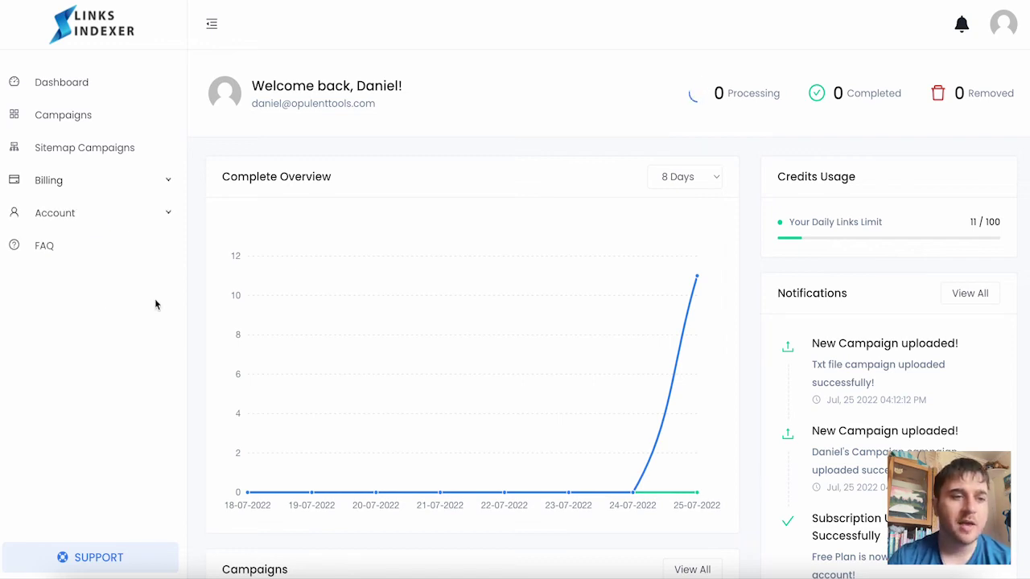
Open the support ticket form and activate its Subject field.
{"action": "left_click", "coordinate": [49, 186]}
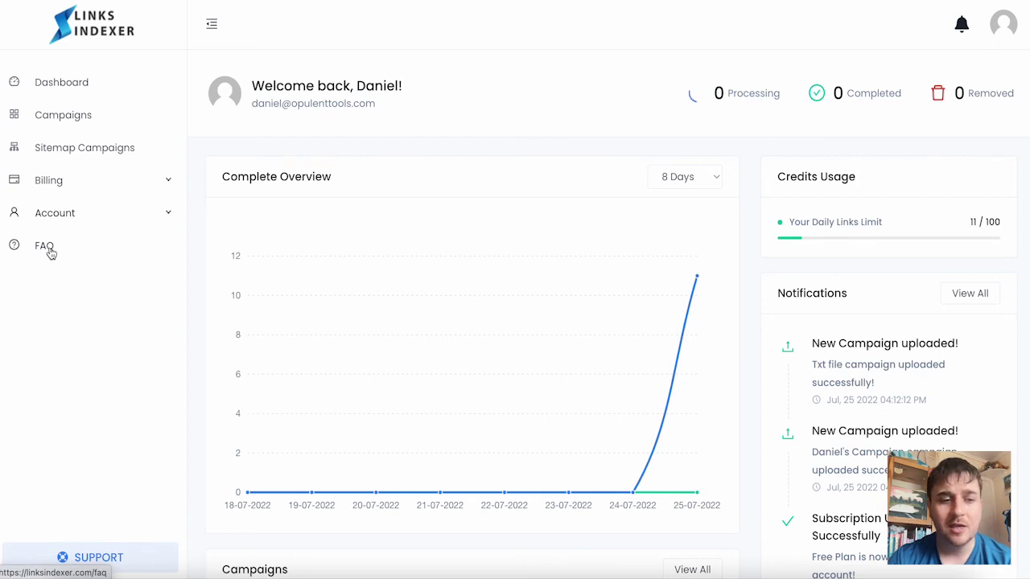
{"action": "left_click", "coordinate": [116, 564]}
{"action": "left_click", "coordinate": [430, 250]}
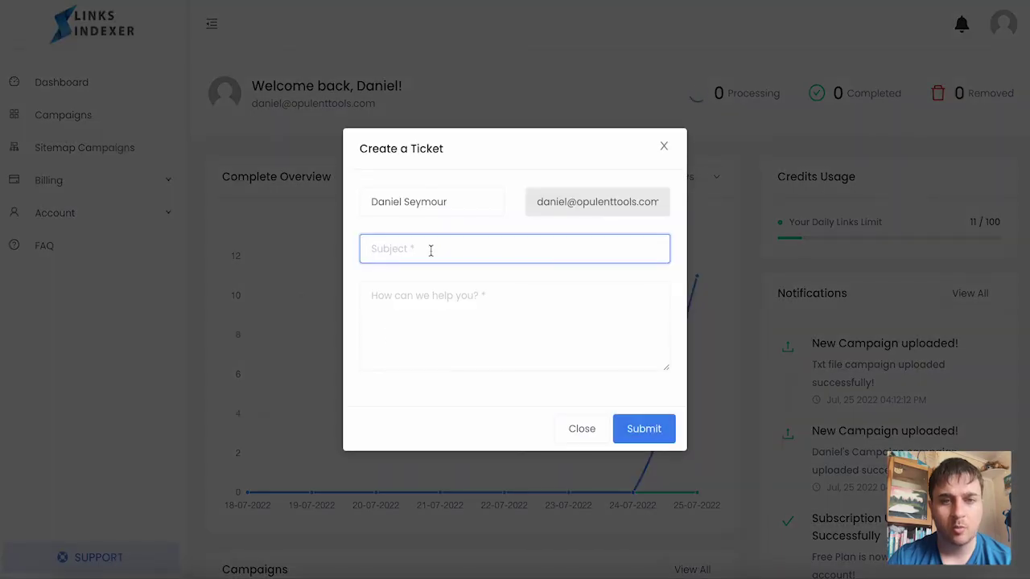